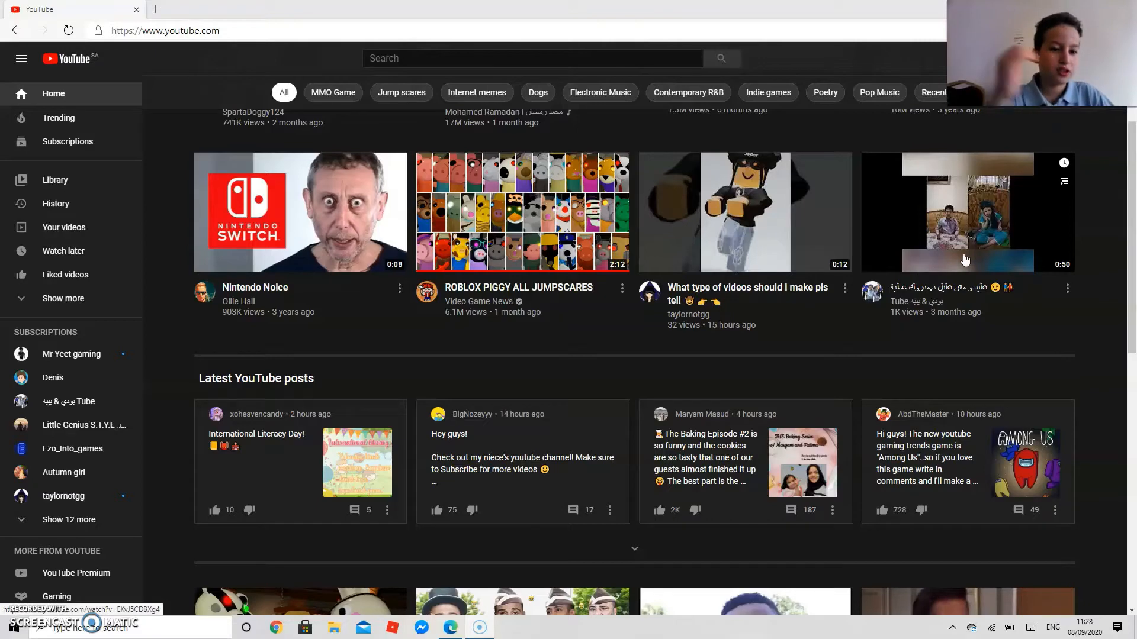
Search YouTube for 'ali blox', open the Ali Blox channel and pause its autoplaying trailer.
{"action": "left_click", "coordinate": [611, 58]}
{"action": "type", "text": "ali b"}
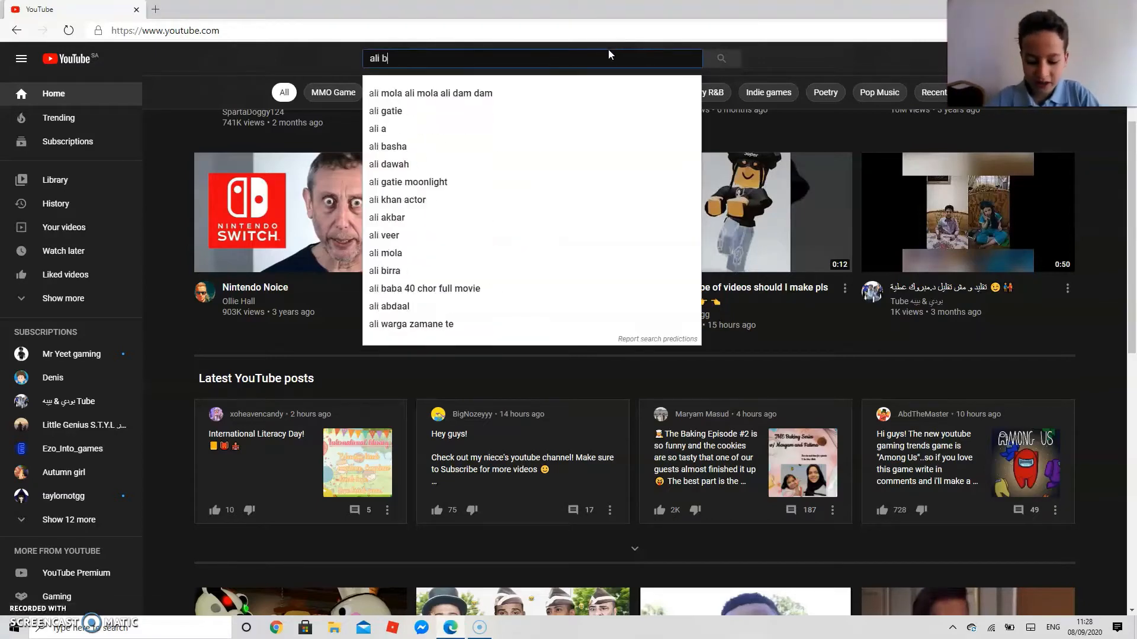
{"action": "type", "text": "lox"}
{"action": "key", "text": "Return"}
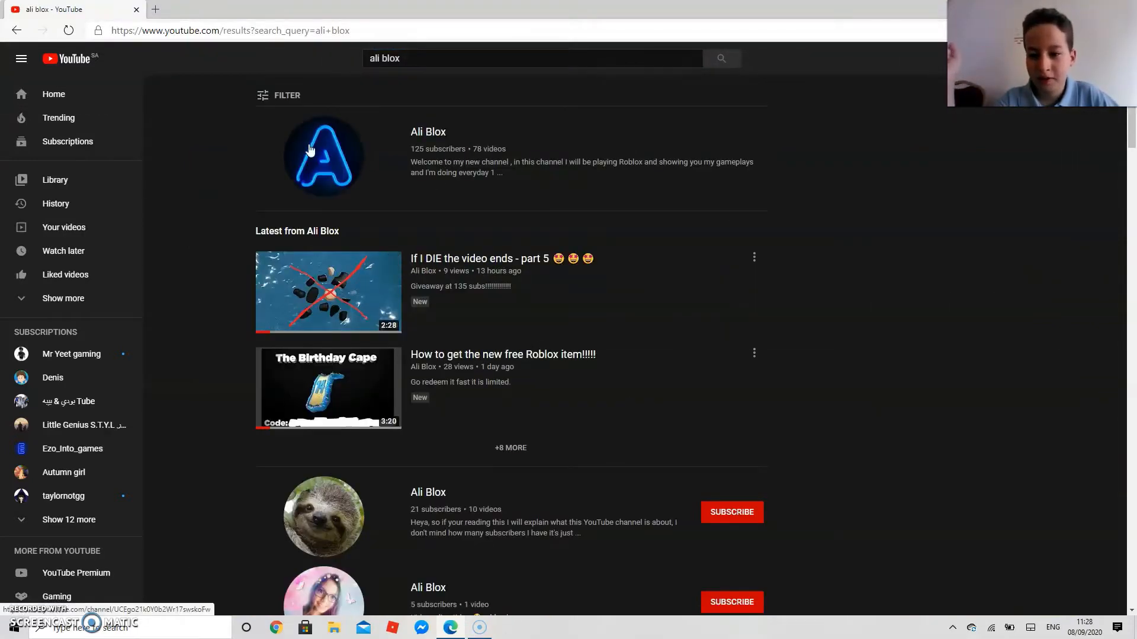
{"action": "left_click", "coordinate": [351, 147]}
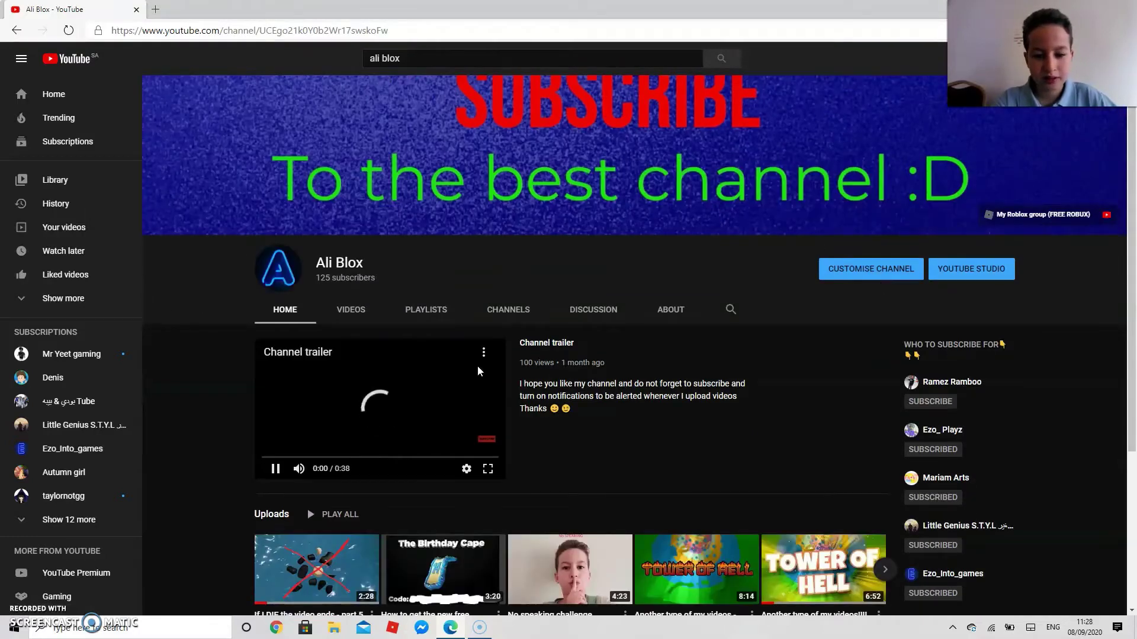
{"action": "left_click", "coordinate": [356, 410]}
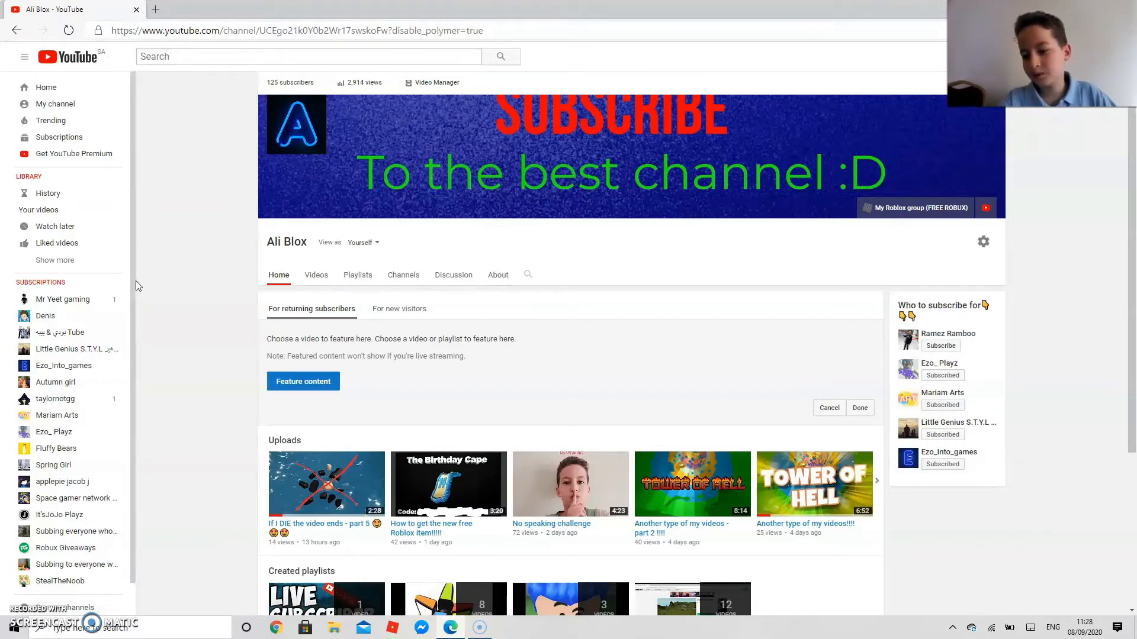
Open a second tab on the YouTube home page, then return to Ali Blox.
{"action": "left_click", "coordinate": [156, 9]}
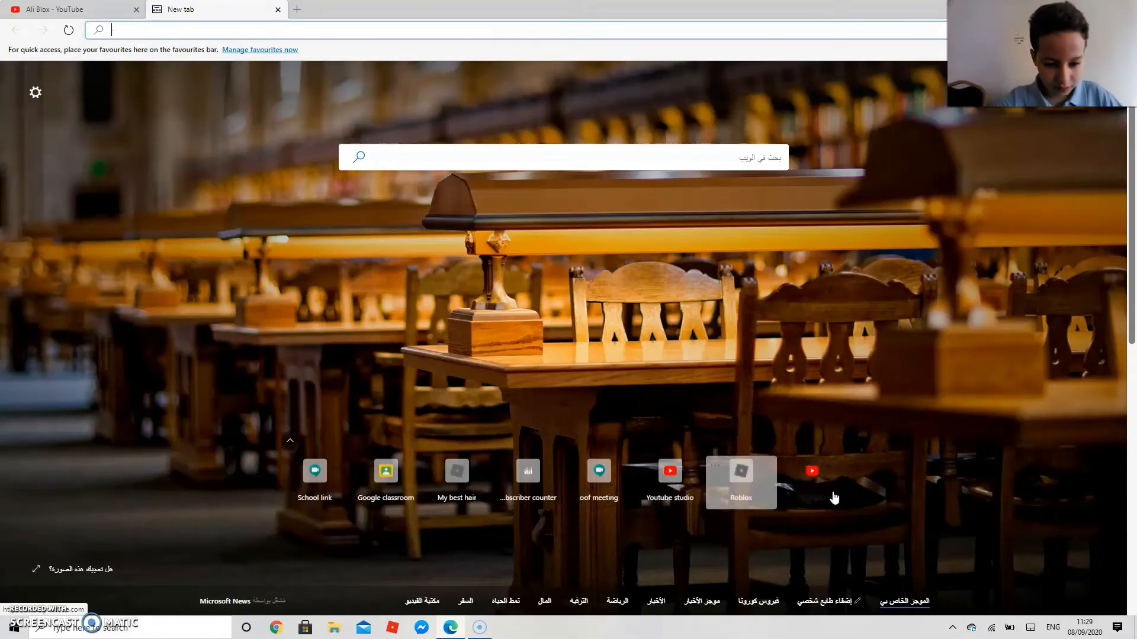
{"action": "left_click", "coordinate": [811, 480]}
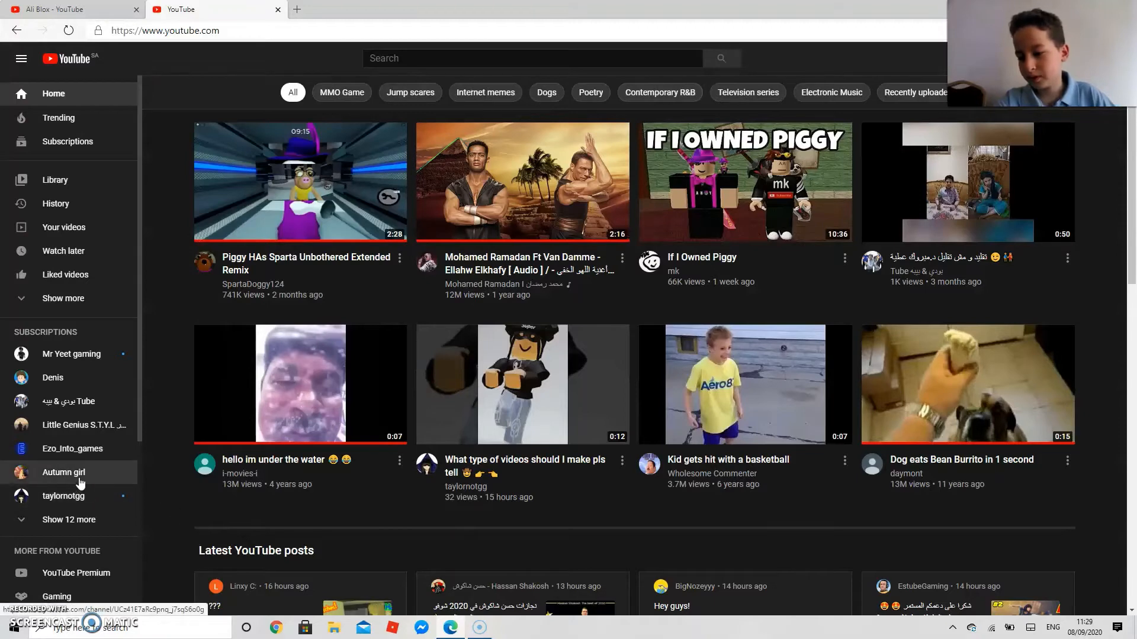
{"action": "key", "text": "ctrl+shift+Tab"}
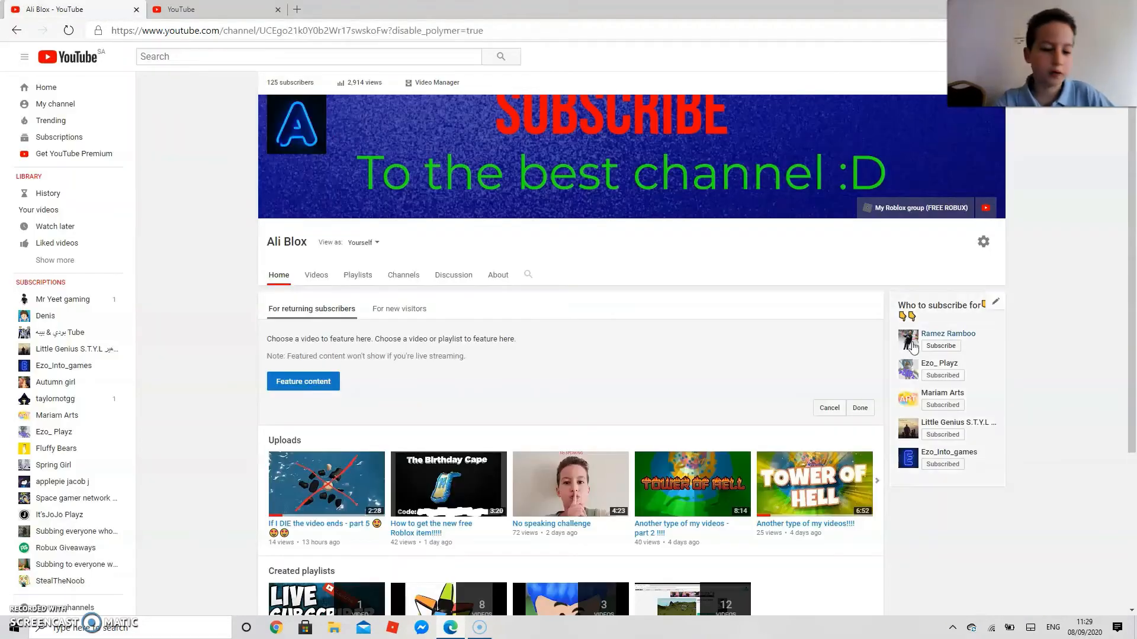
Edit the 'Who to subscribe for' module and remove Little Genius S.T.Y.L from it.
{"action": "left_click", "coordinate": [1000, 312]}
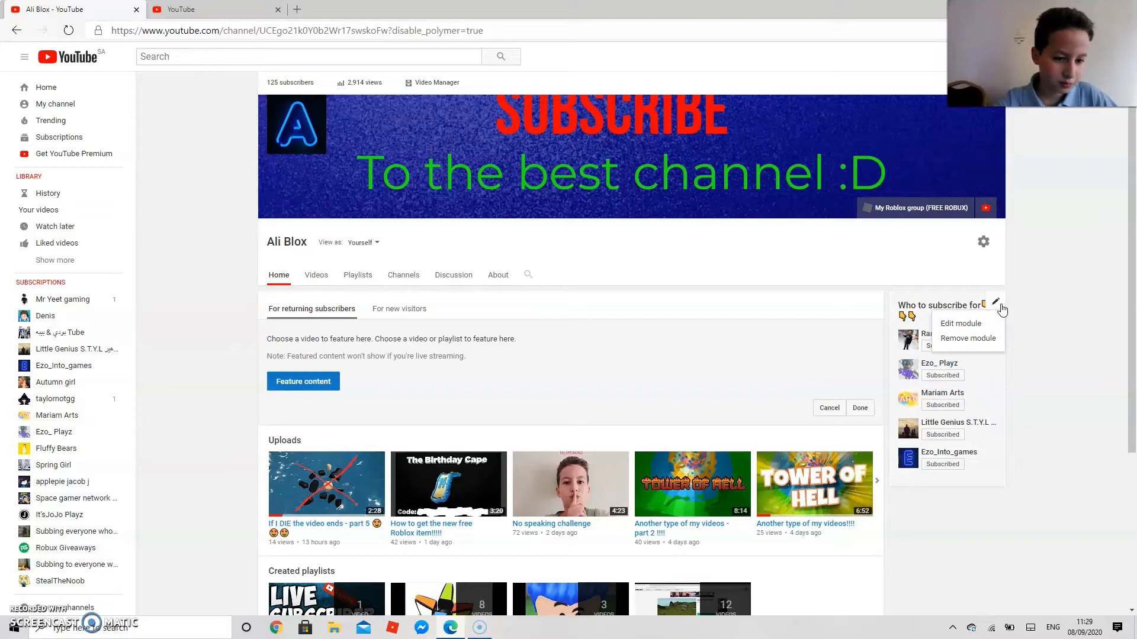
{"action": "left_click", "coordinate": [961, 323]}
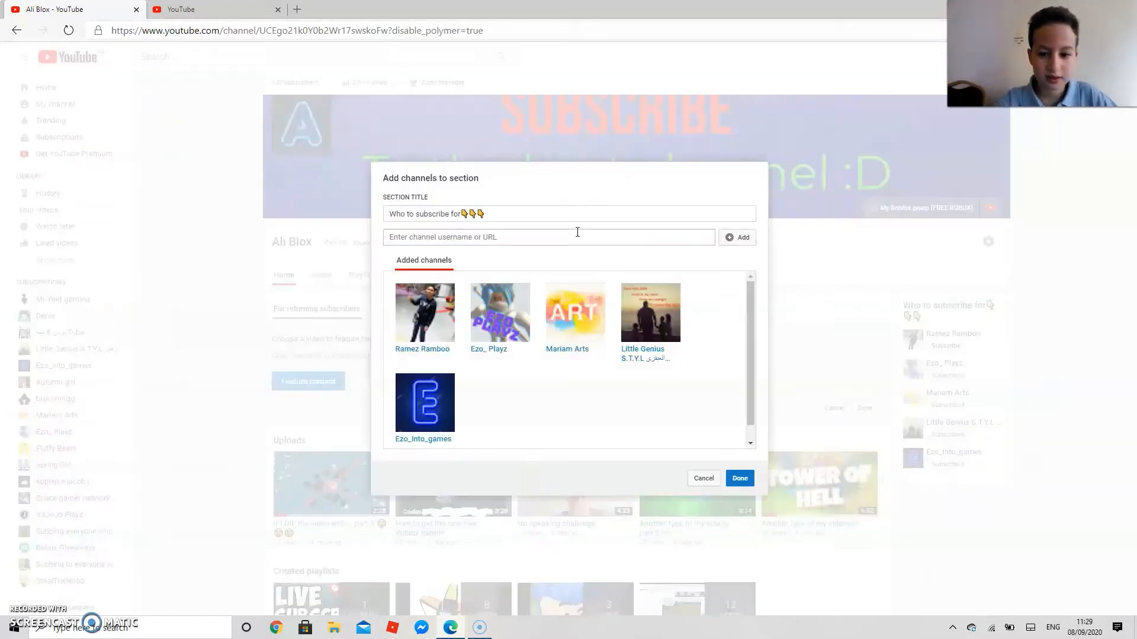
{"action": "left_click", "coordinate": [669, 295]}
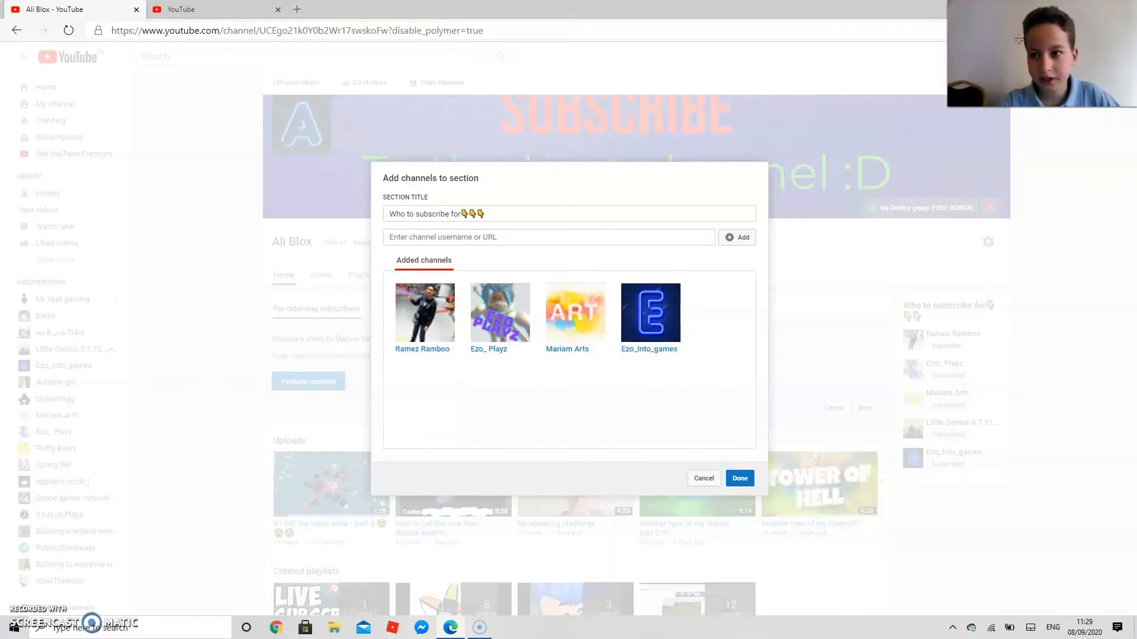
{"action": "left_click", "coordinate": [218, 9]}
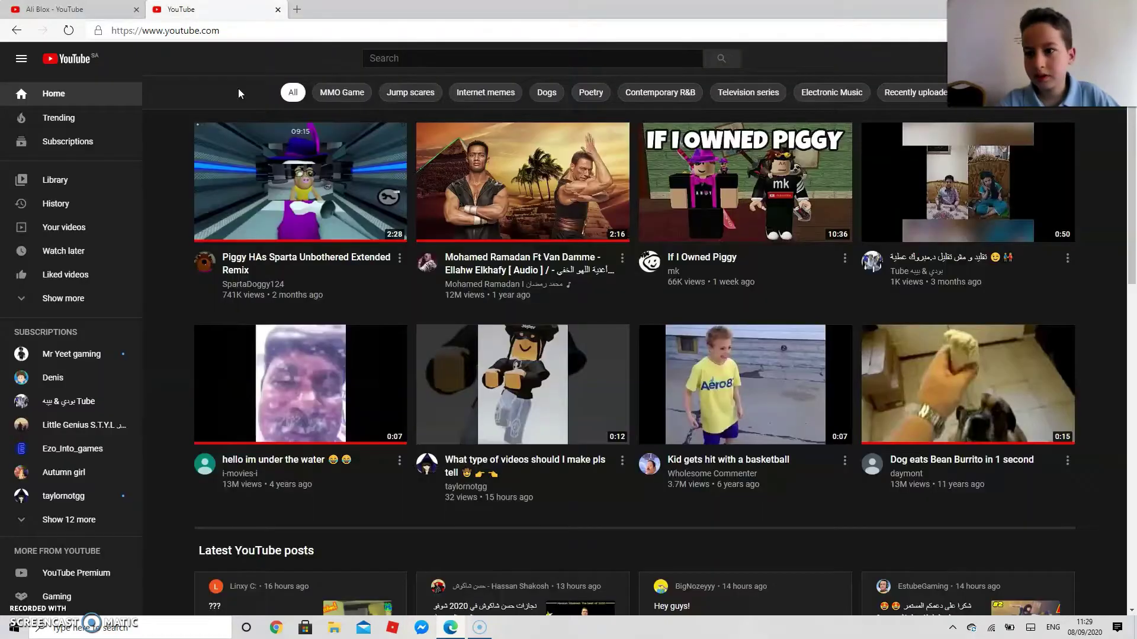
Open the Little Genius S.T.Y.L channel in the second tab and copy its URL.
{"action": "left_click", "coordinate": [80, 424]}
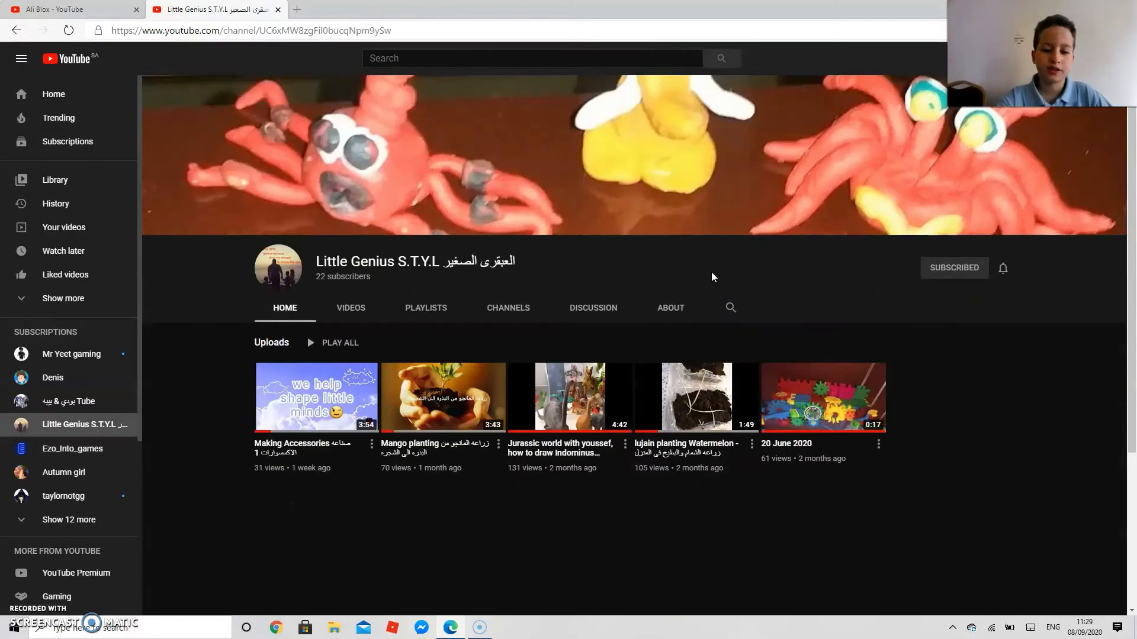
{"action": "left_click", "coordinate": [197, 31]}
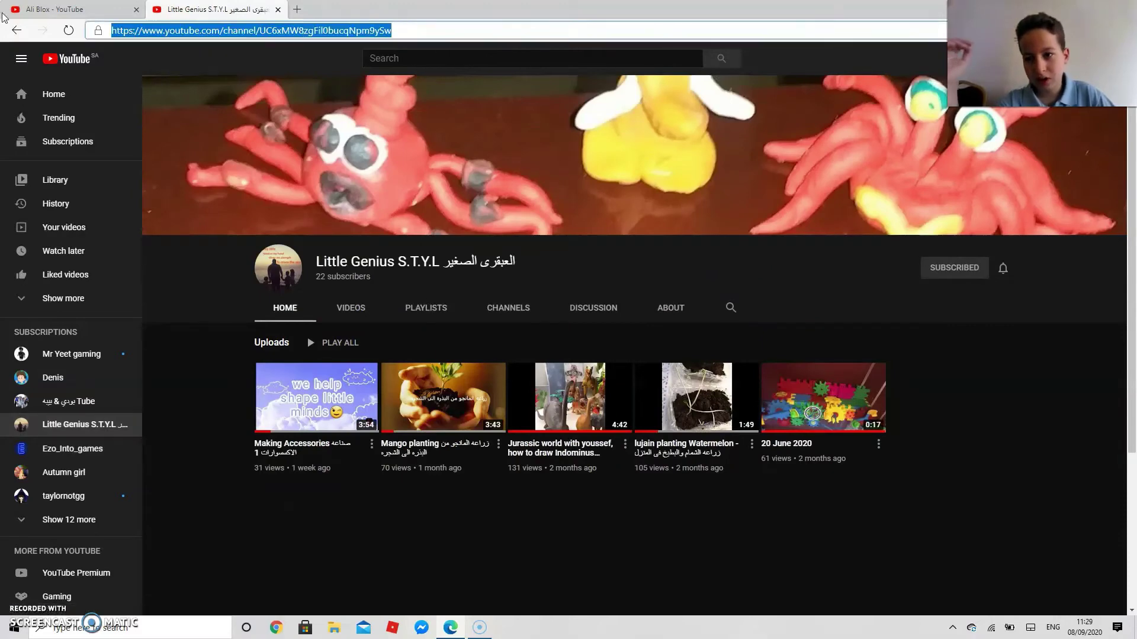
{"action": "right_click", "coordinate": [203, 38]}
{"action": "left_click", "coordinate": [226, 134]}
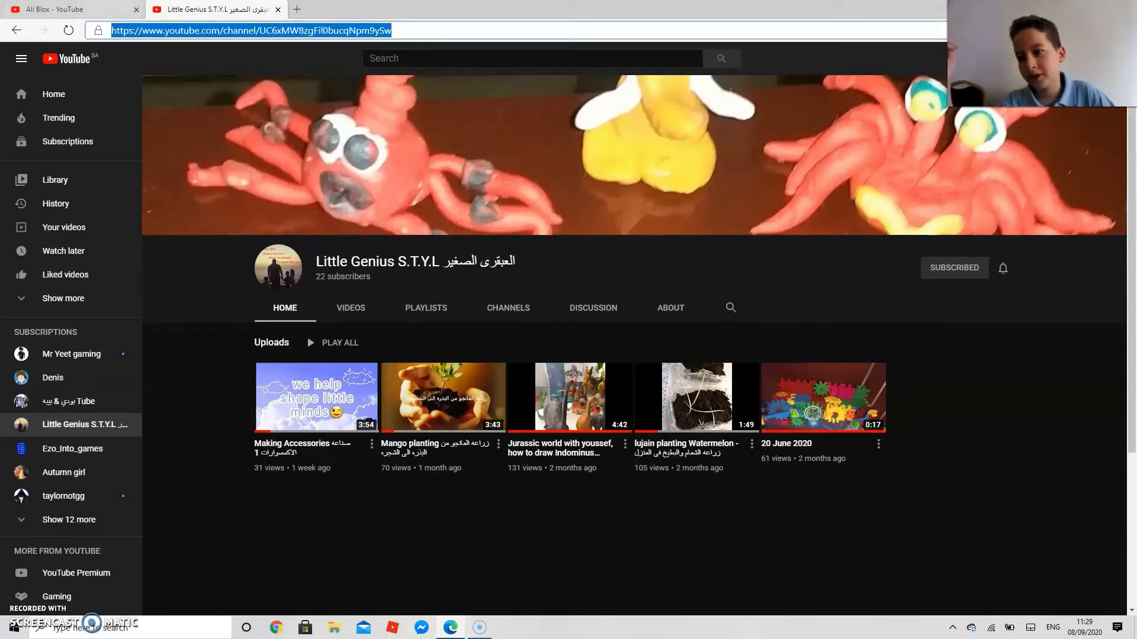
{"action": "left_click", "coordinate": [80, 9]}
Paste the copied URL into the featured-channels editor and add Little Genius S.T.Y.L.
{"action": "left_click", "coordinate": [452, 236]}
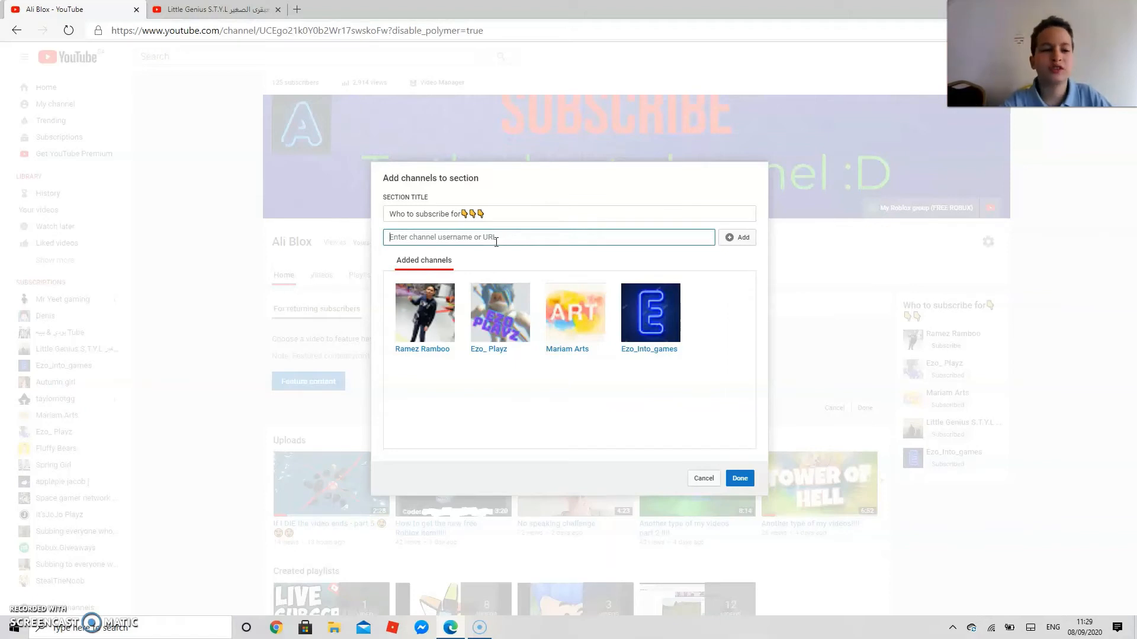
{"action": "right_click", "coordinate": [501, 240]}
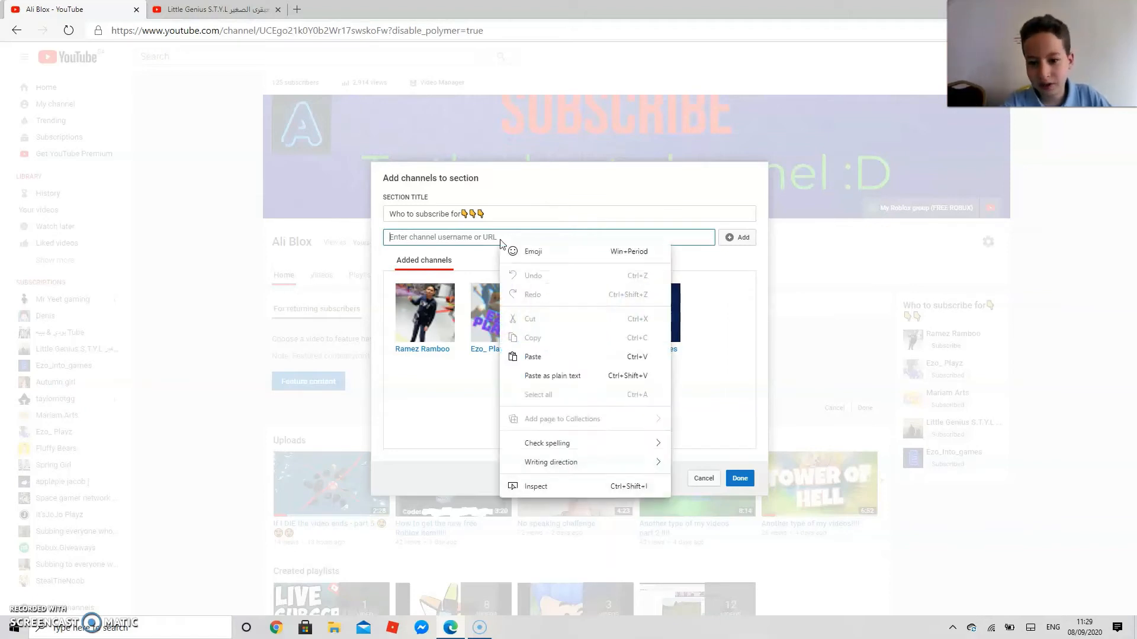
{"action": "left_click", "coordinate": [546, 358]}
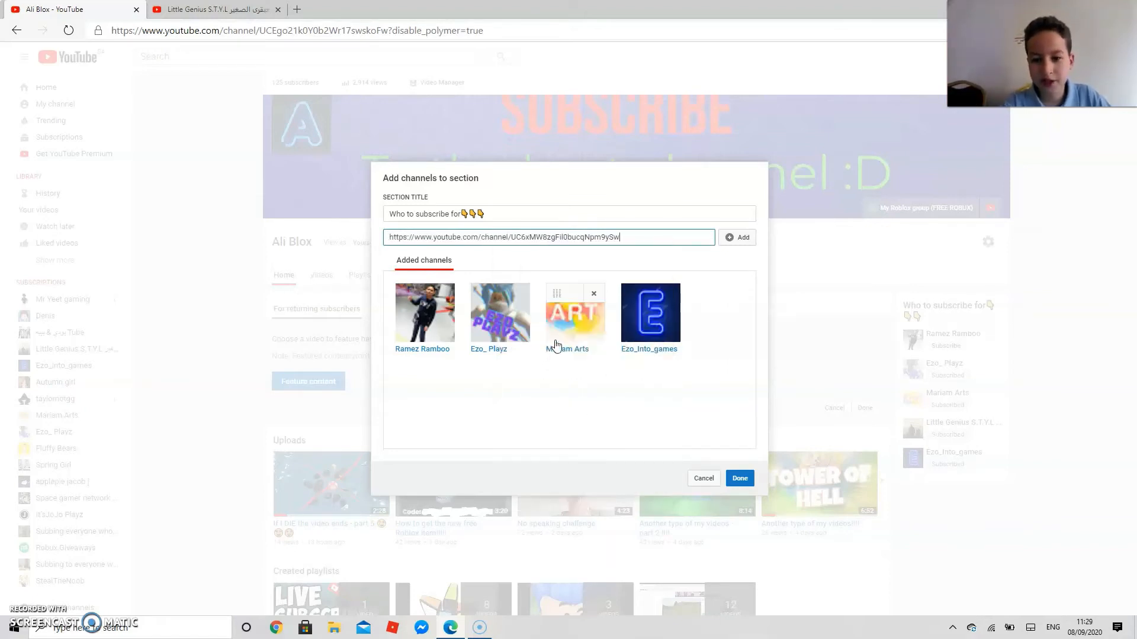
{"action": "left_click", "coordinate": [738, 238]}
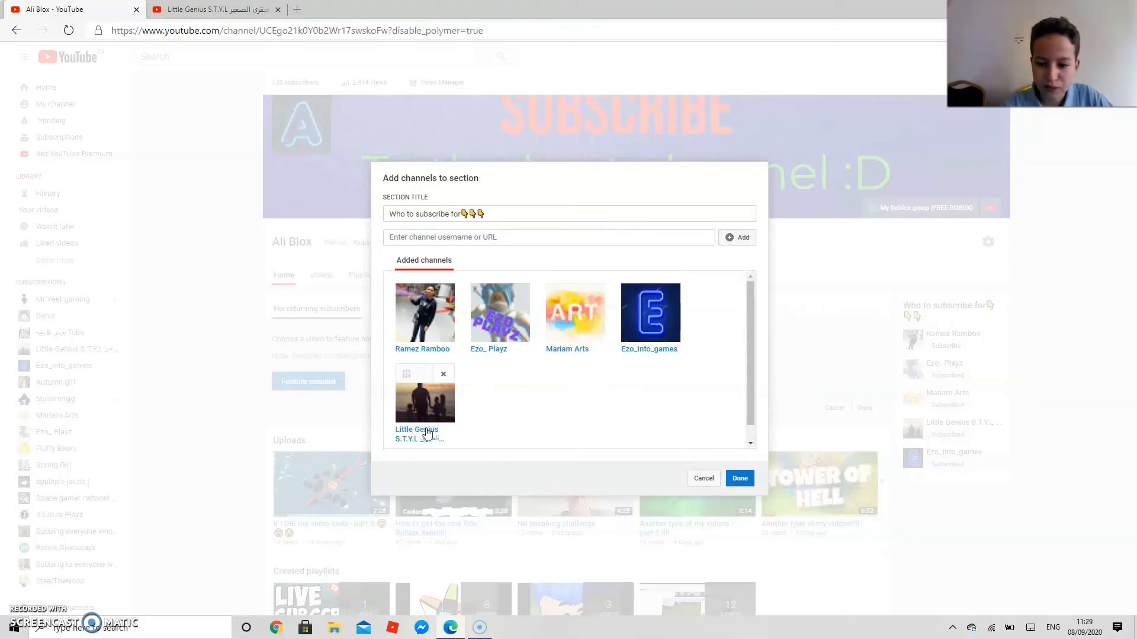
{"action": "left_click", "coordinate": [490, 212]}
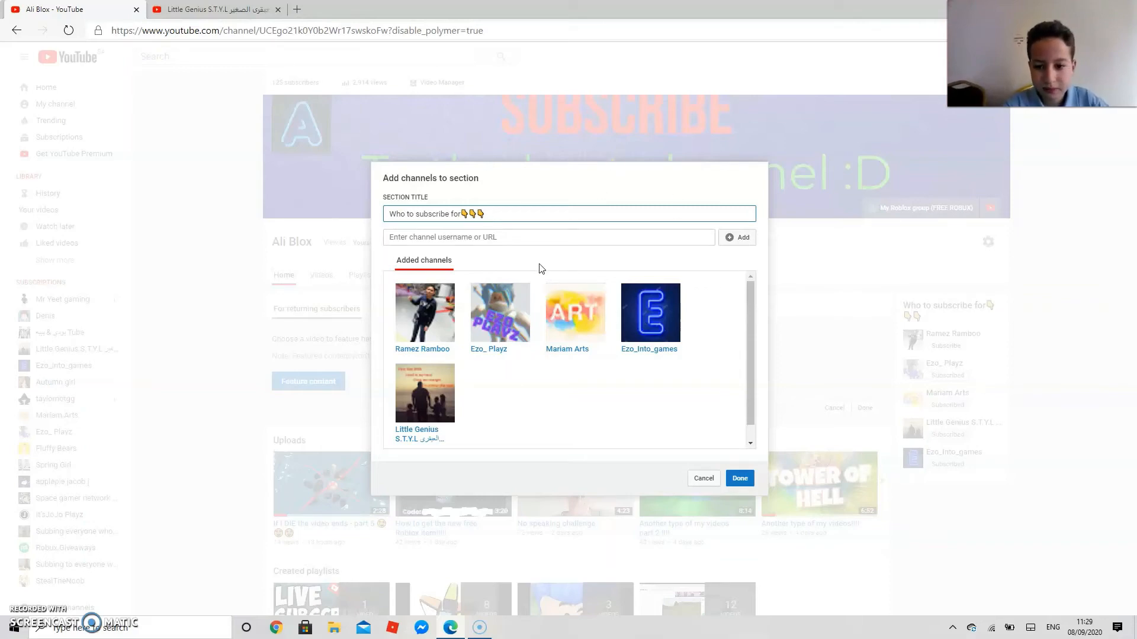
Save the updated featured-channels section and view the channel as new visitors.
{"action": "left_click", "coordinate": [746, 478]}
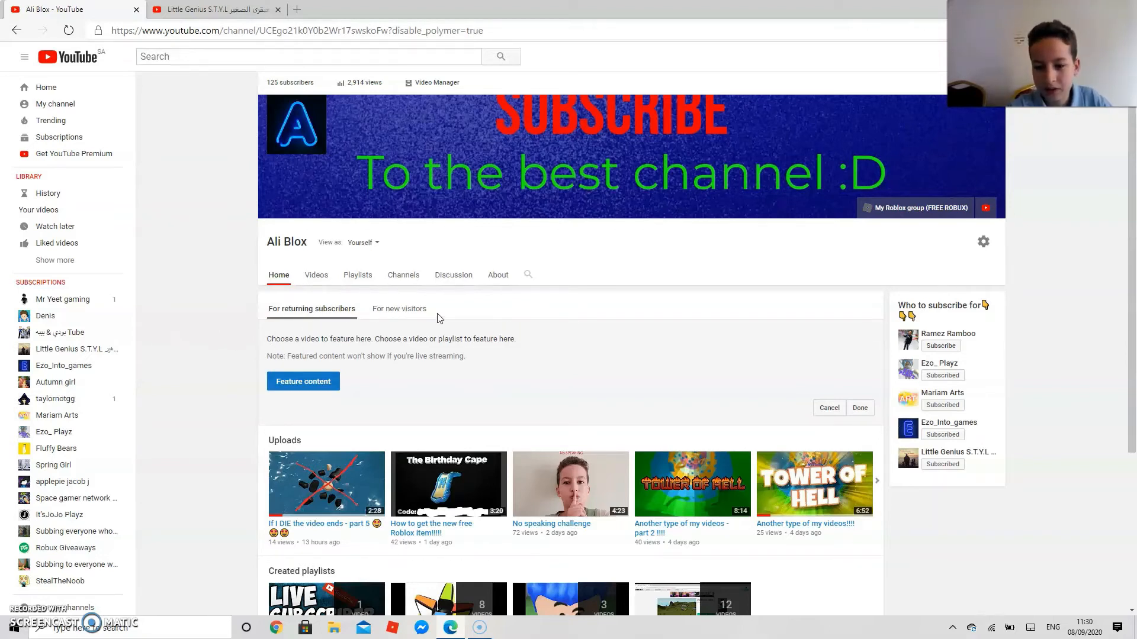
{"action": "left_click", "coordinate": [398, 310]}
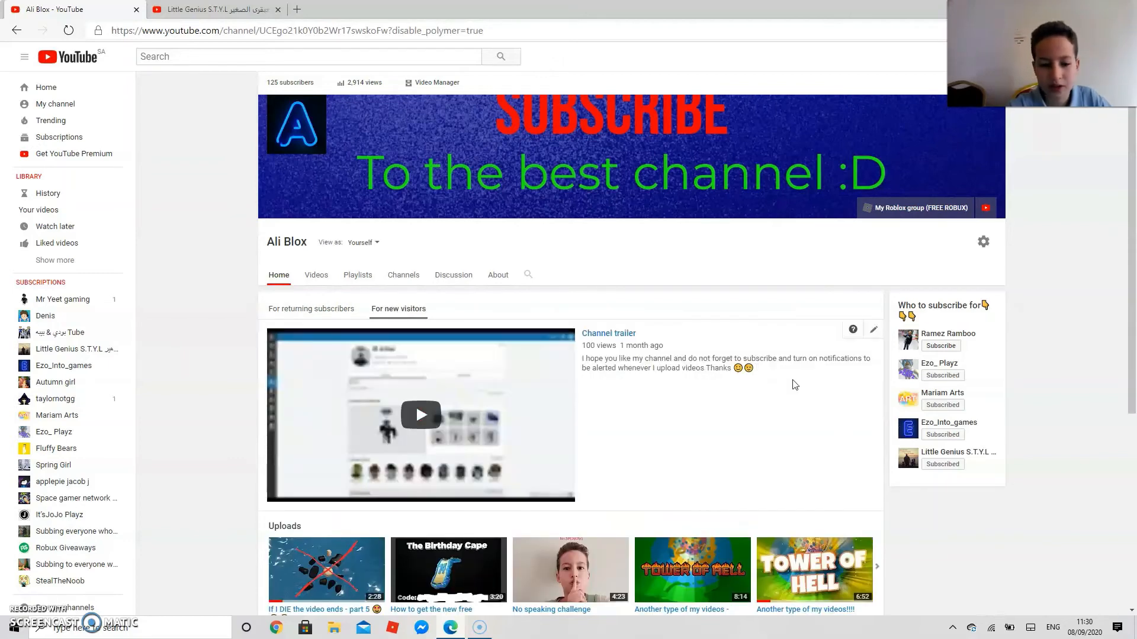
Open Change trailer for the channel, then cancel without changing it.
{"action": "left_click", "coordinate": [873, 333]}
{"action": "left_click", "coordinate": [852, 350]}
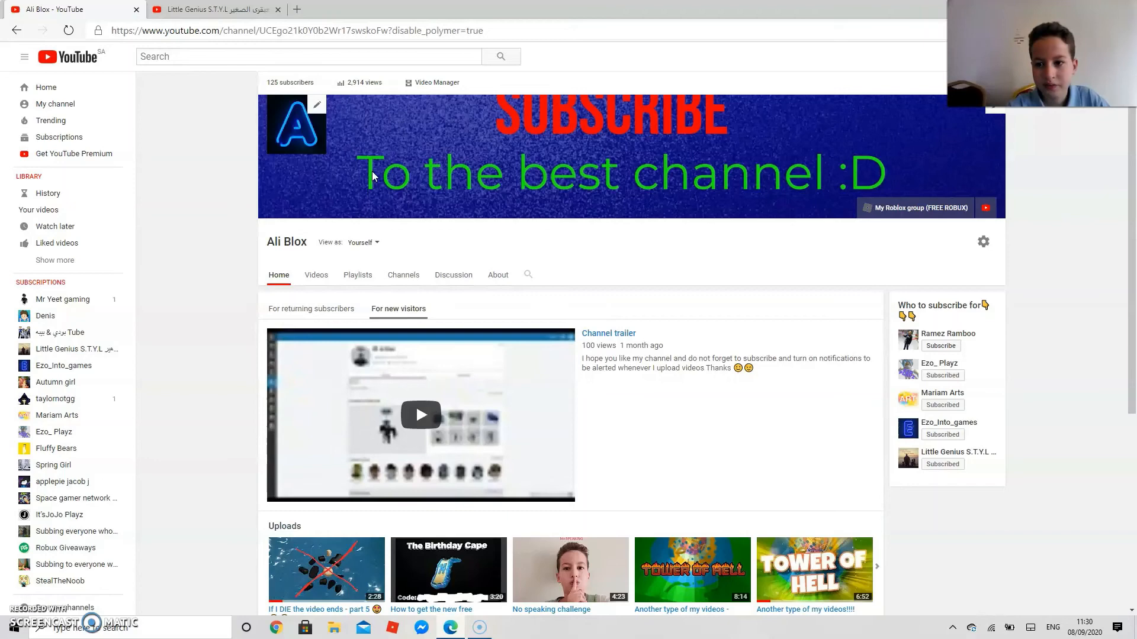
{"action": "scroll", "coordinate": [684, 358], "scroll_direction": "down", "scroll_amount": 3}
{"action": "scroll", "coordinate": [682, 358], "scroll_direction": "down", "scroll_amount": 3}
{"action": "scroll", "coordinate": [669, 372], "scroll_direction": "down", "scroll_amount": 3}
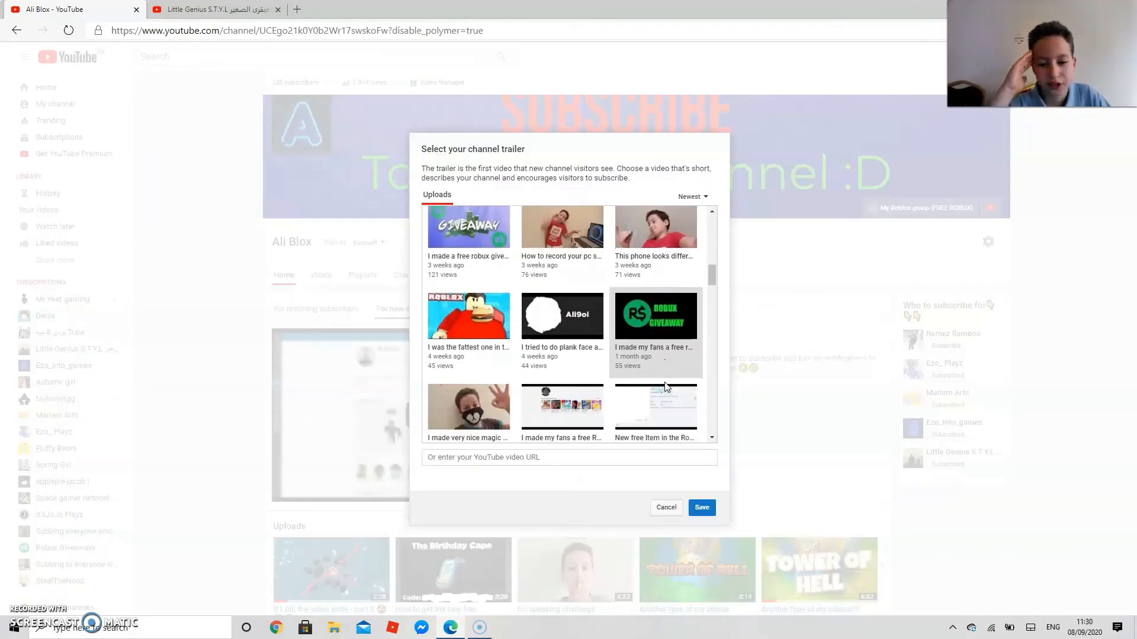
{"action": "scroll", "coordinate": [662, 378], "scroll_direction": "down", "scroll_amount": 3}
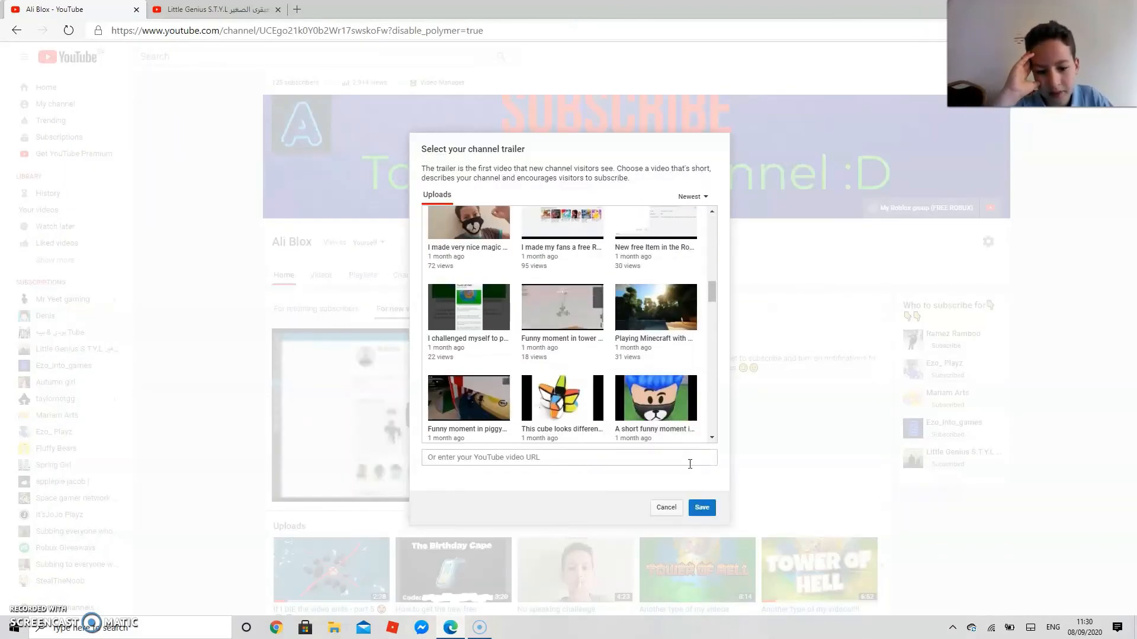
{"action": "left_click", "coordinate": [667, 508]}
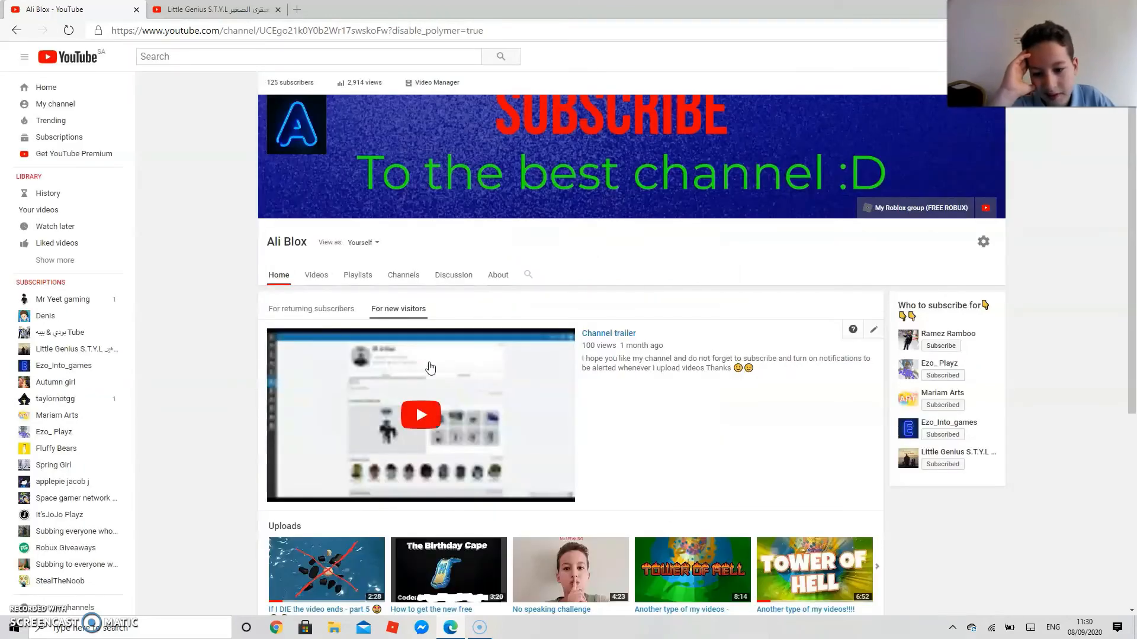
Close the Ali Blox tab, leaving the Little Genius S.T.Y.L page, and deselect its URL.
{"action": "left_click", "coordinate": [136, 9]}
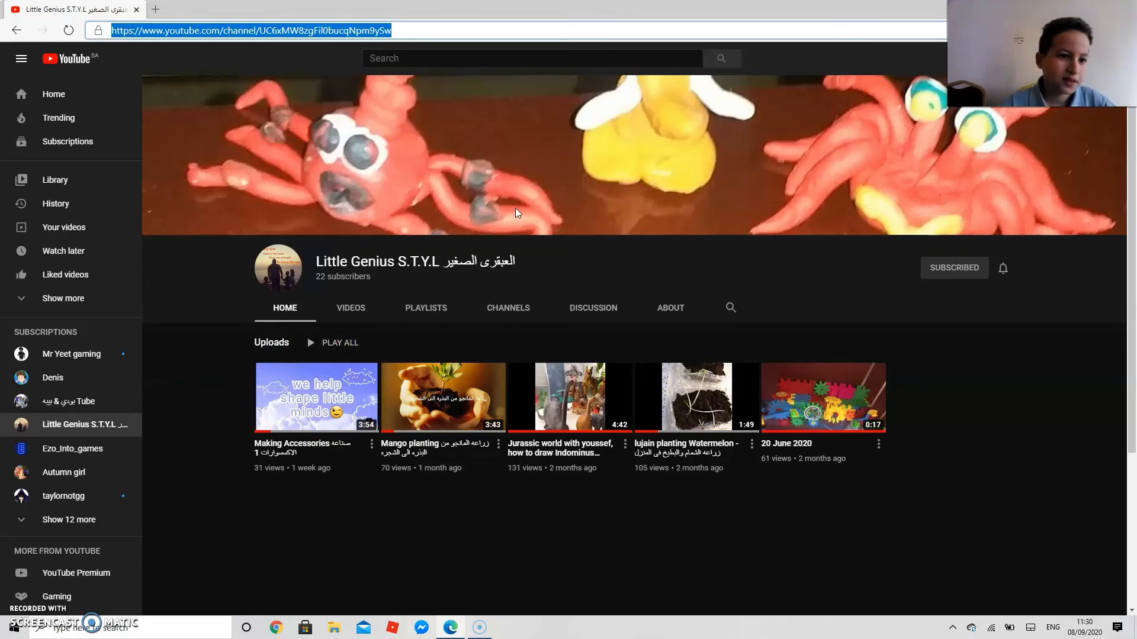
{"action": "left_click", "coordinate": [385, 126]}
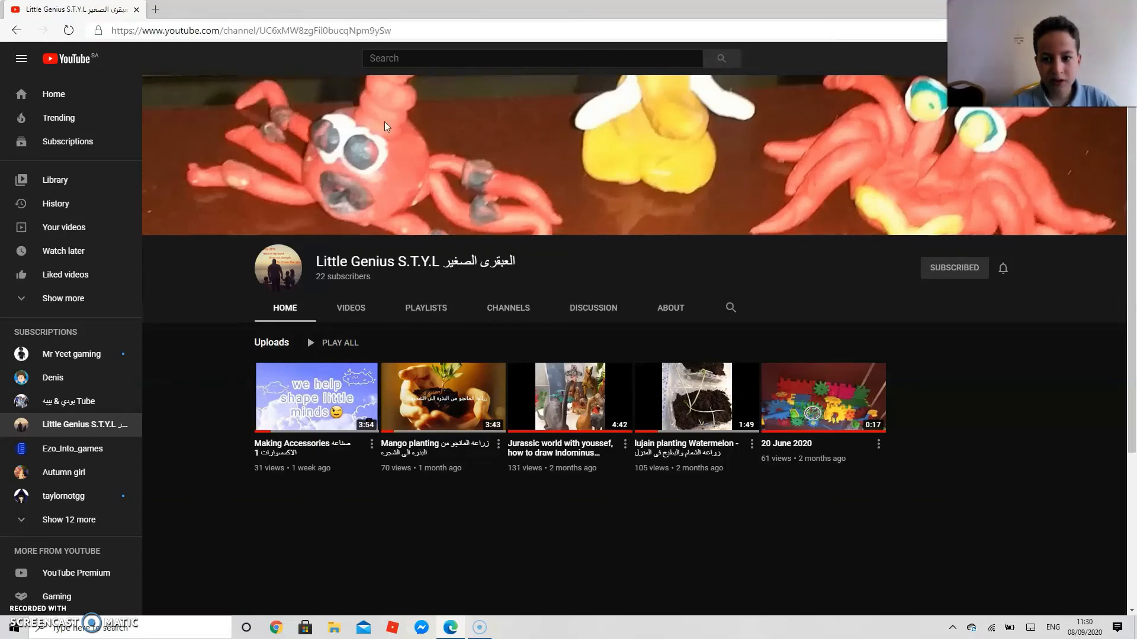